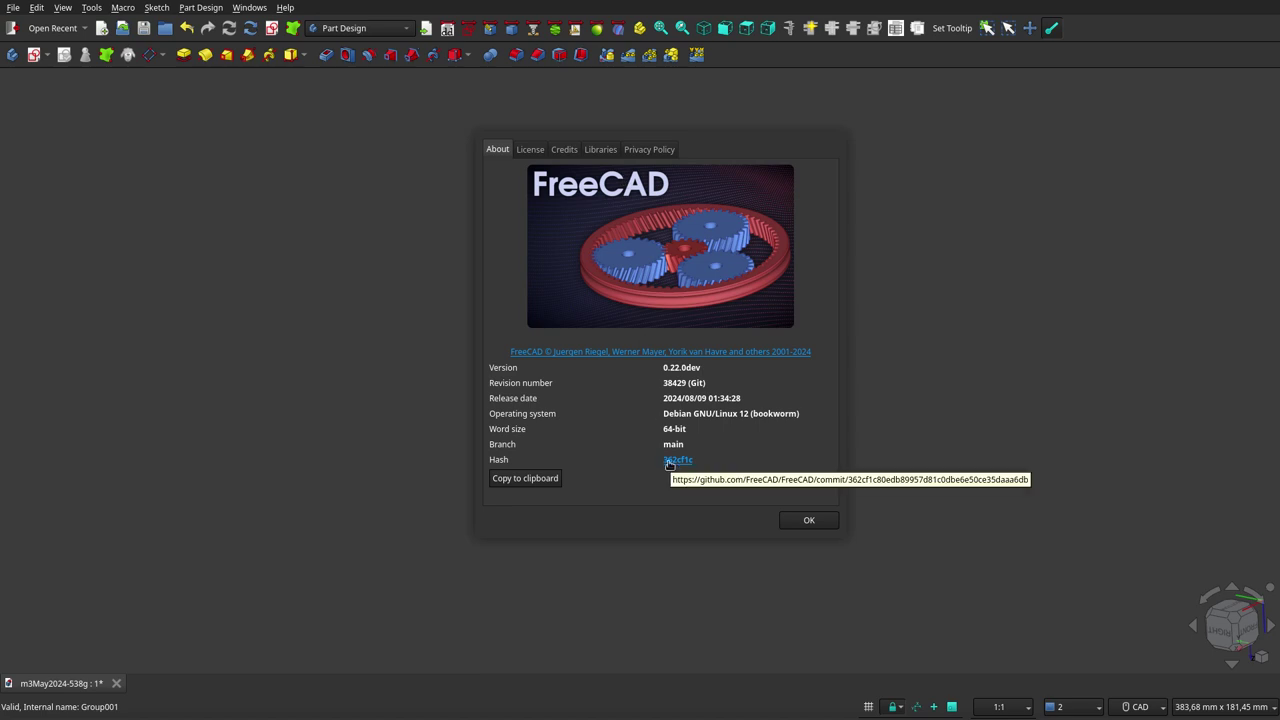
Step: Close the About FreeCAD version window to return to the model
key(Escape)
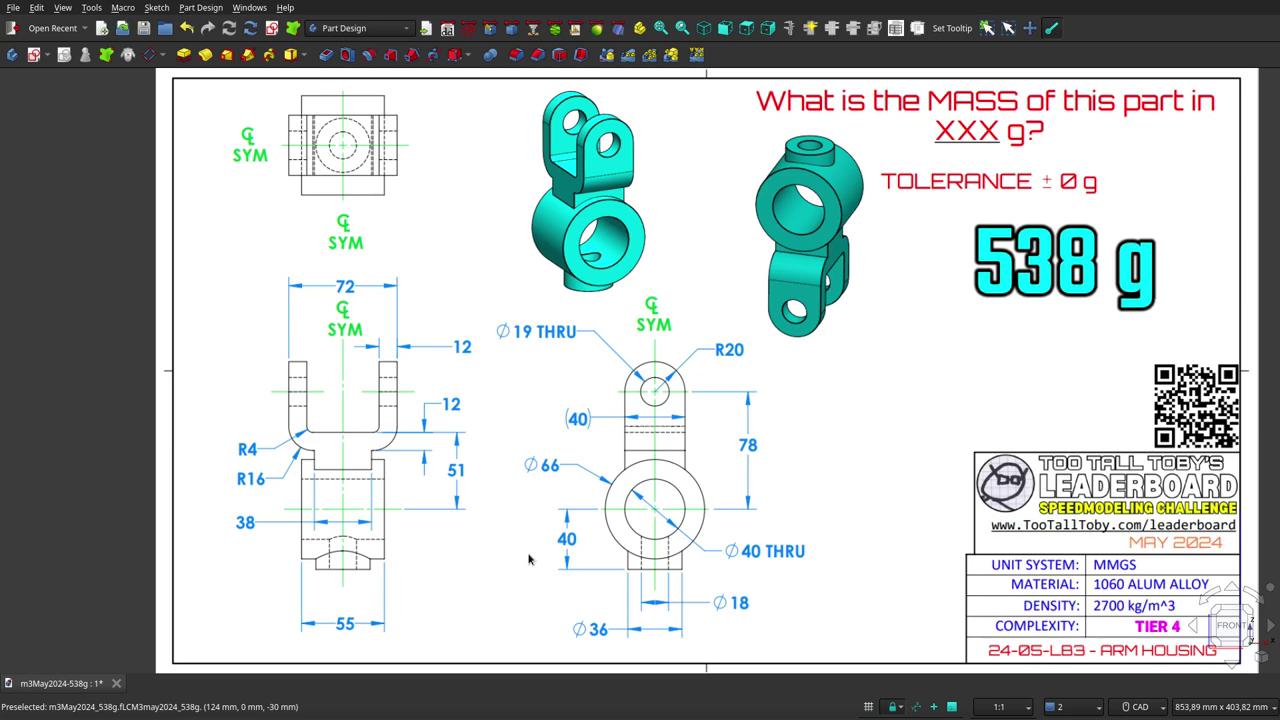
Step: Zoom in and out on the front view to compare the model with the drawing
scroll(529, 560, up, 1)
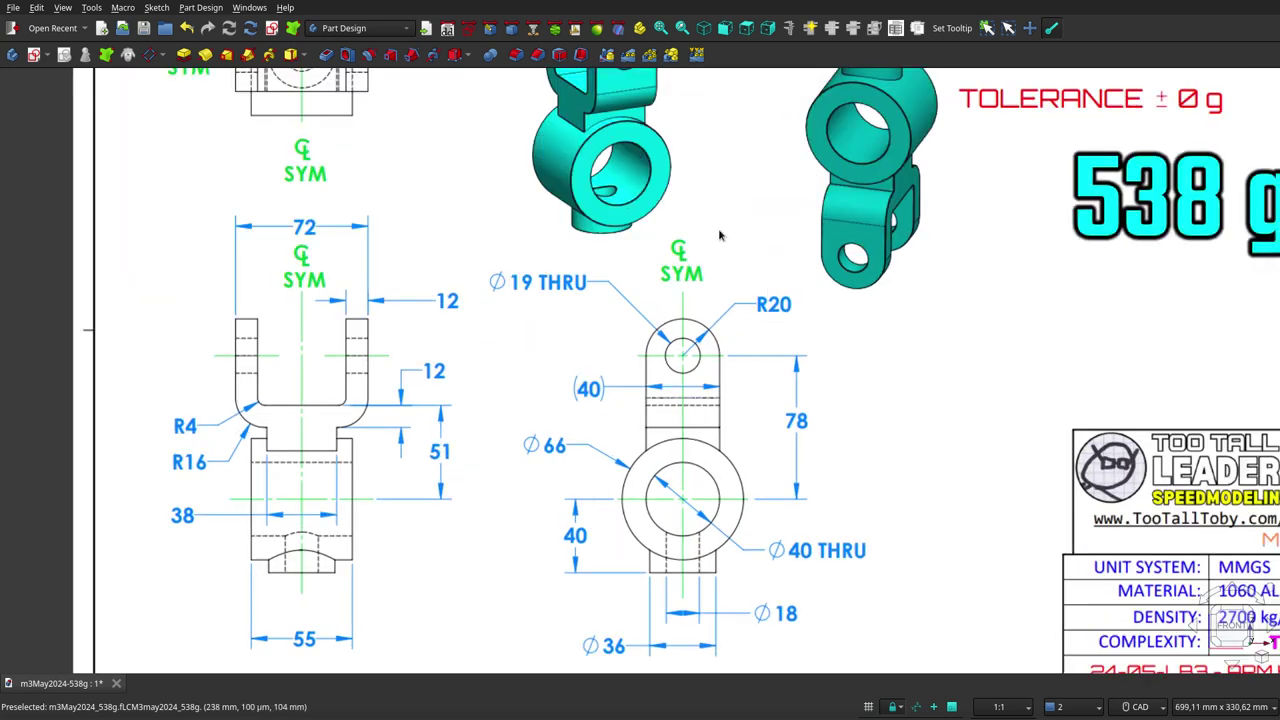
scroll(712, 340, down, 2)
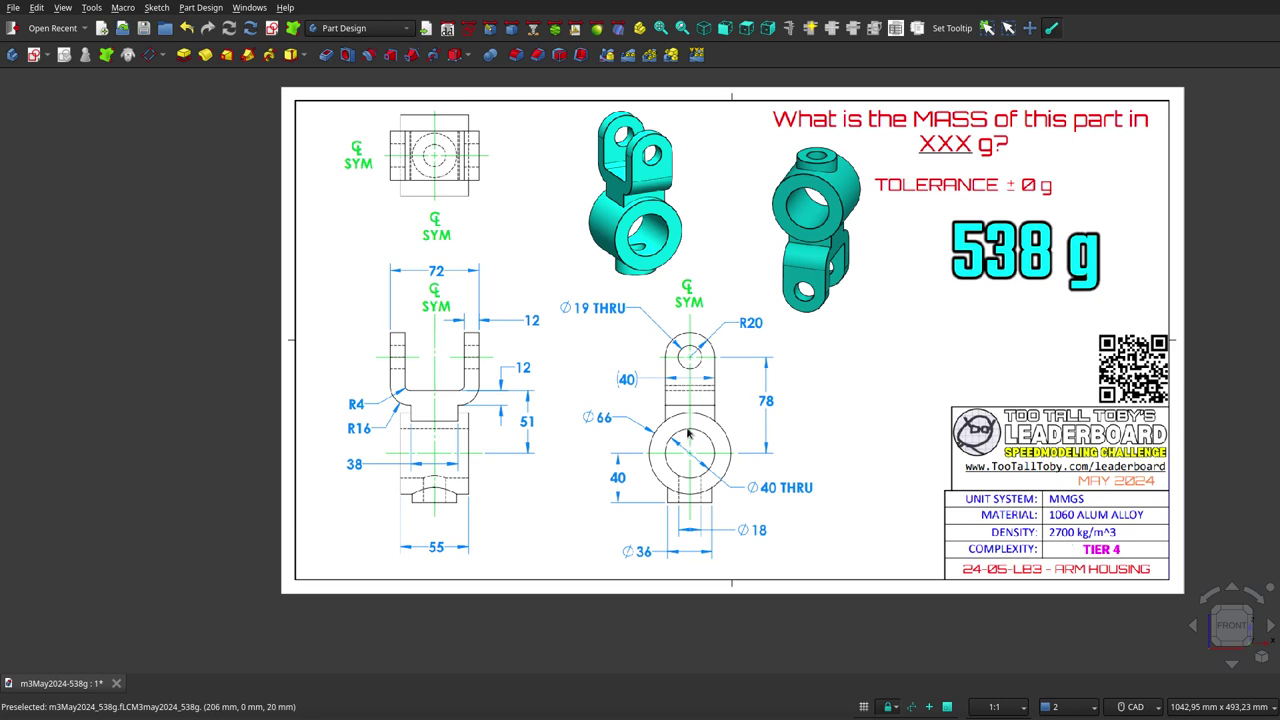
scroll(598, 284, up, 2)
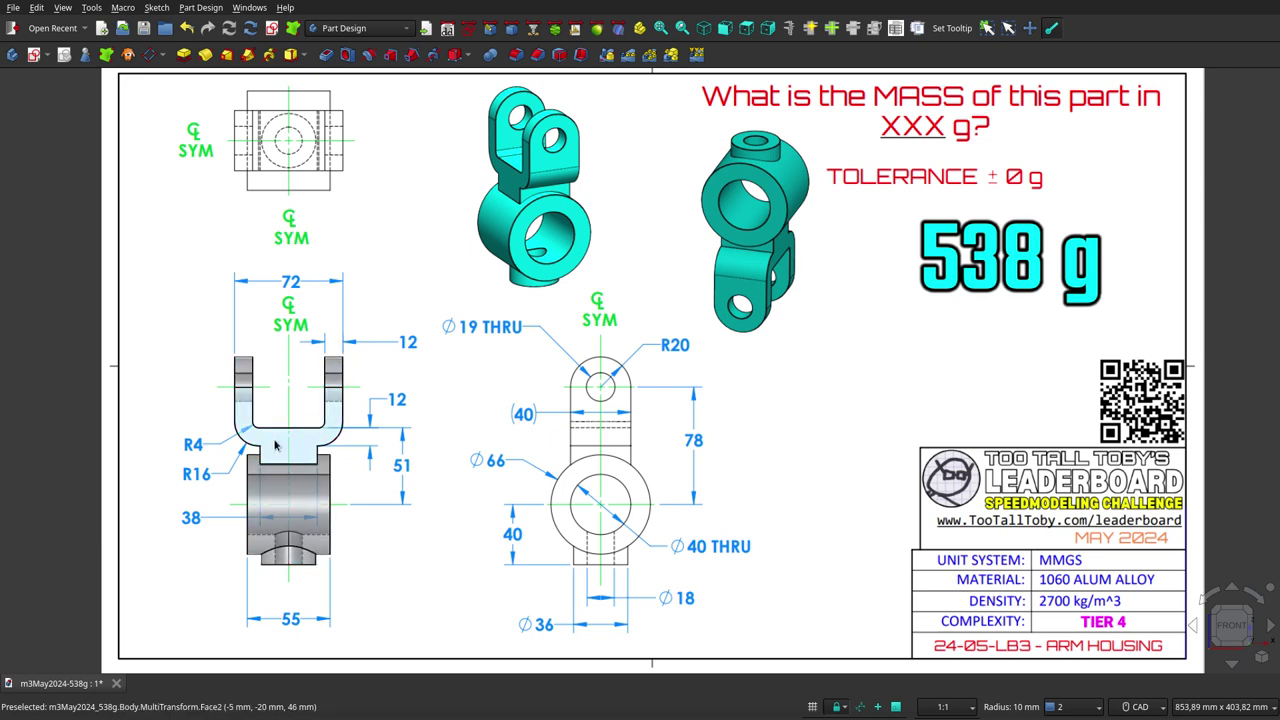
scroll(266, 450, up, 4)
scroll(266, 450, down, 3)
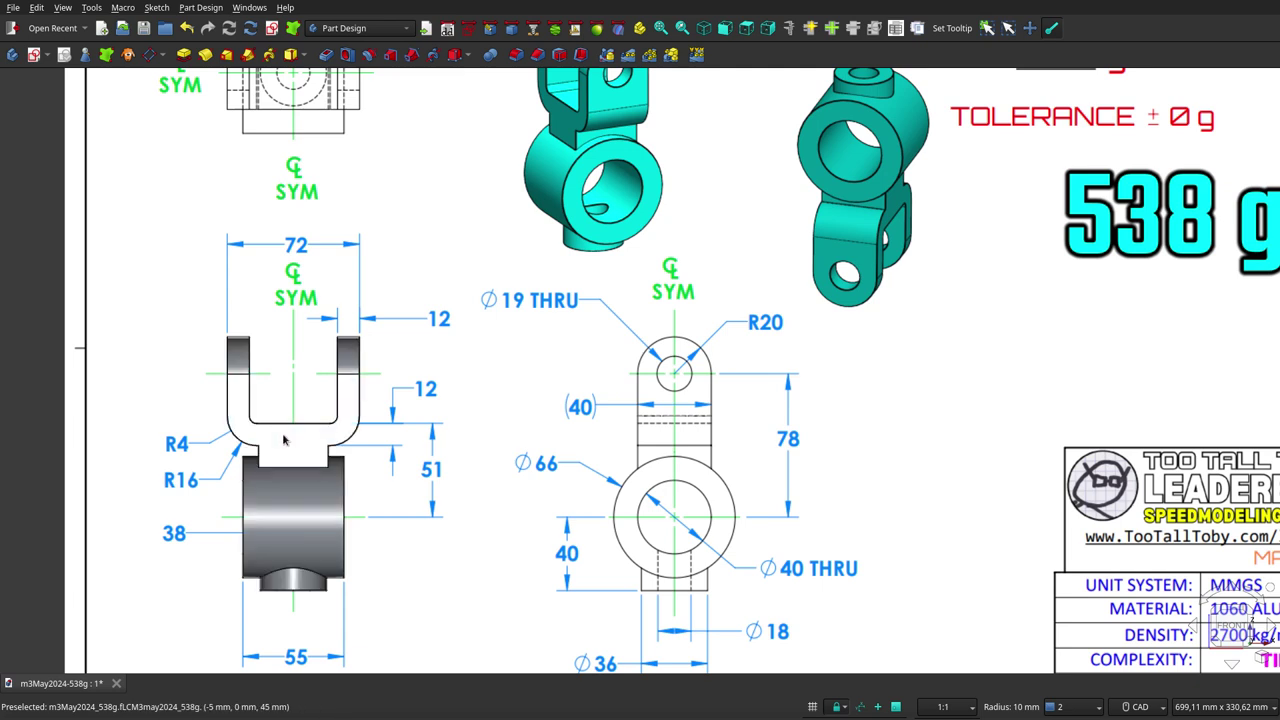
Step: Look at the model from directly above, over the drawing's top view
click(747, 30)
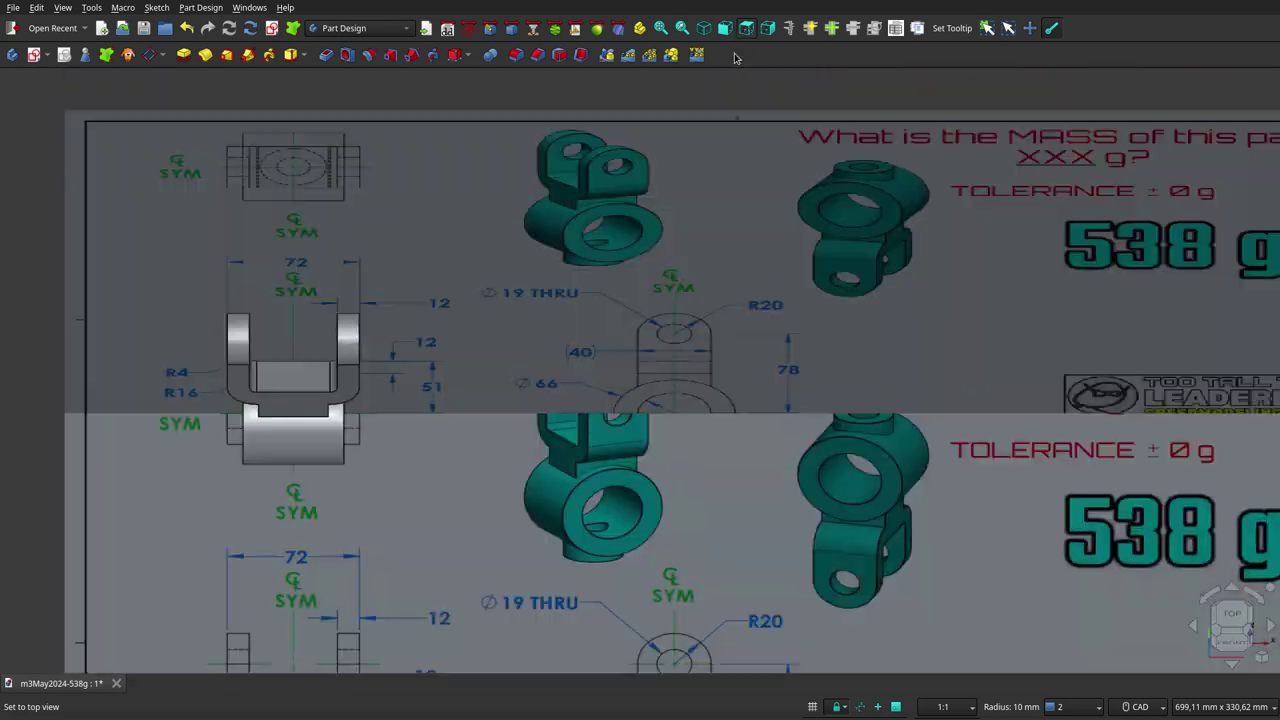
scroll(666, 360, down, 2)
scroll(349, 315, up, 2)
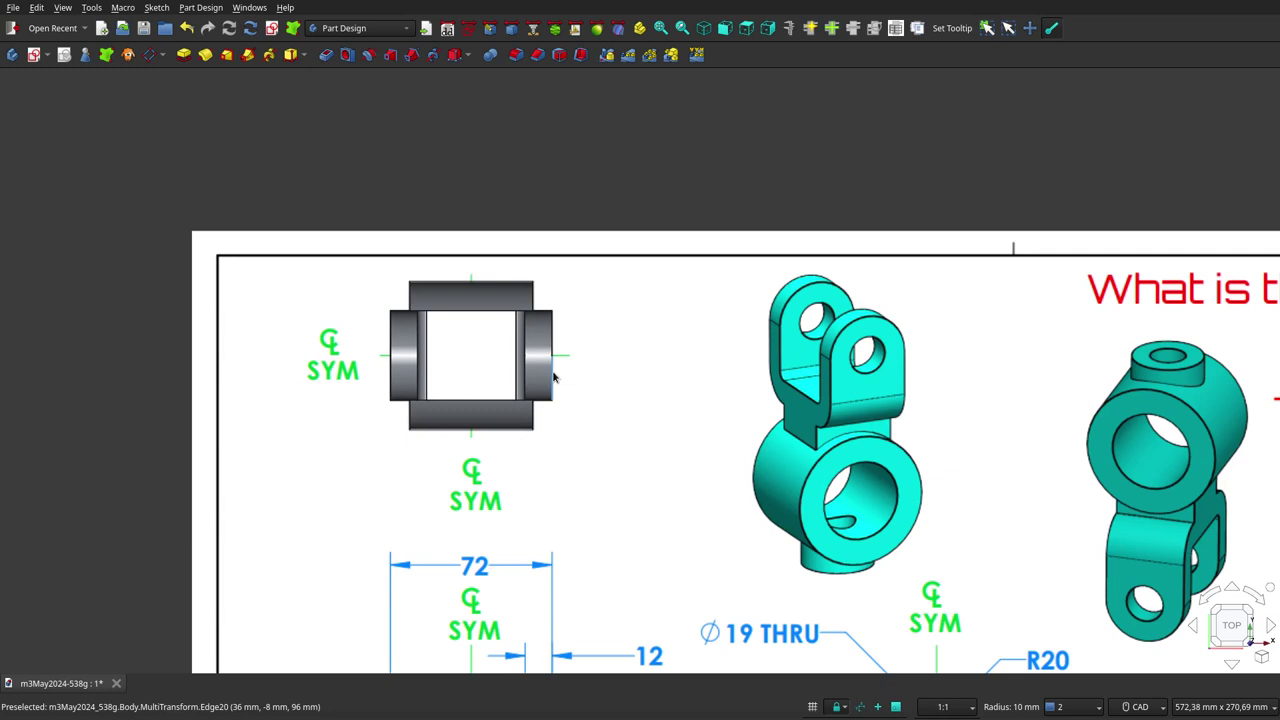
Step: Toggle the part between see-through and shaded display to compare its top outline with the drawing
key(v)
key(3)
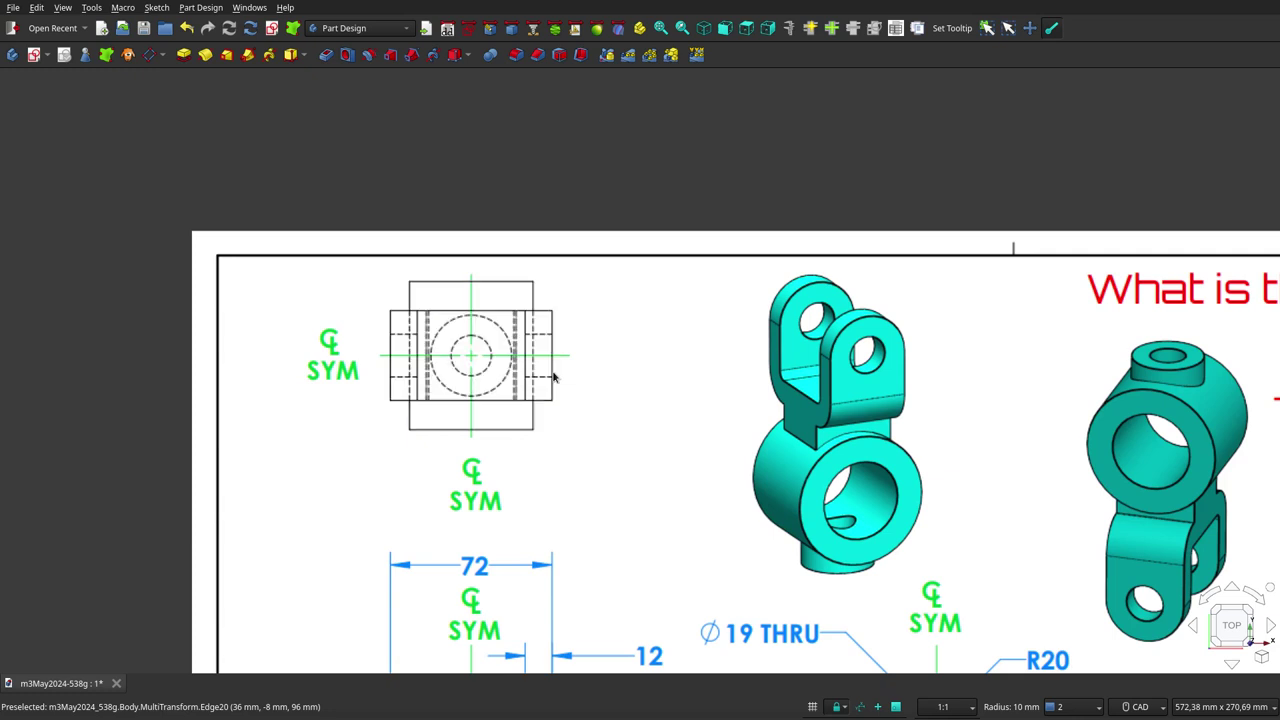
key(v)
key(1)
key(v)
key(3)
key(v)
key(1)
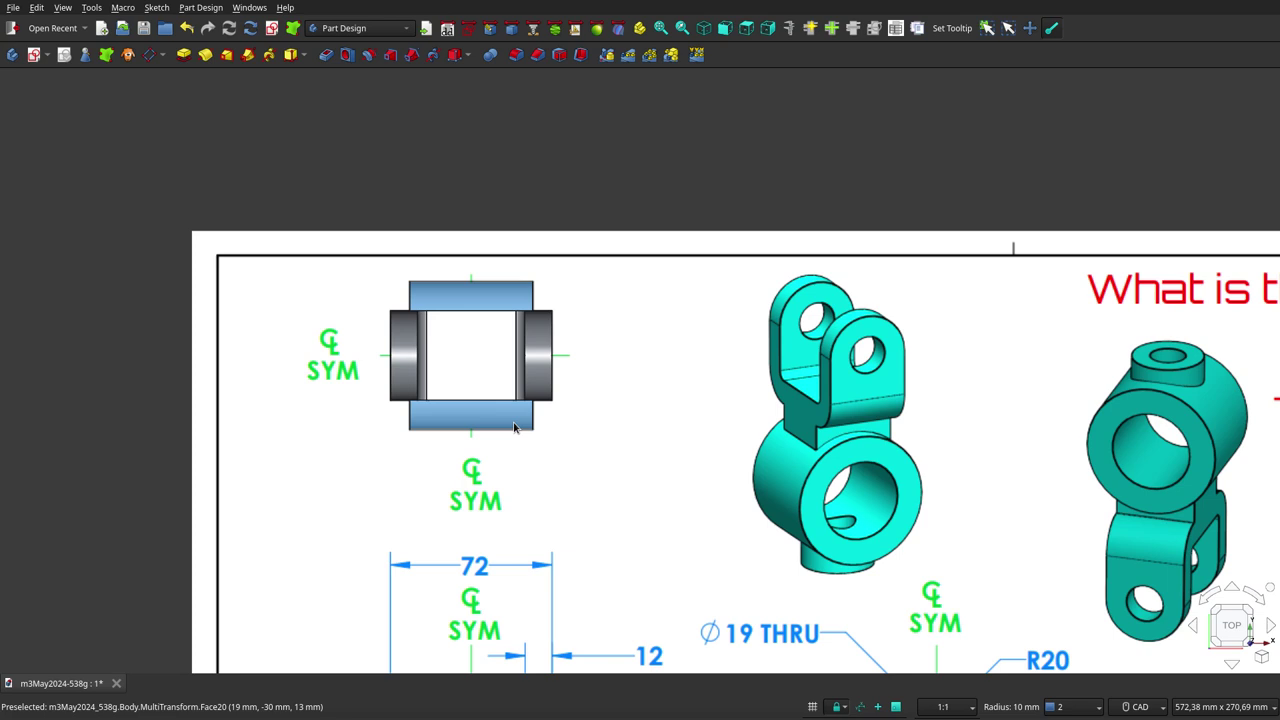
key(v)
key(3)
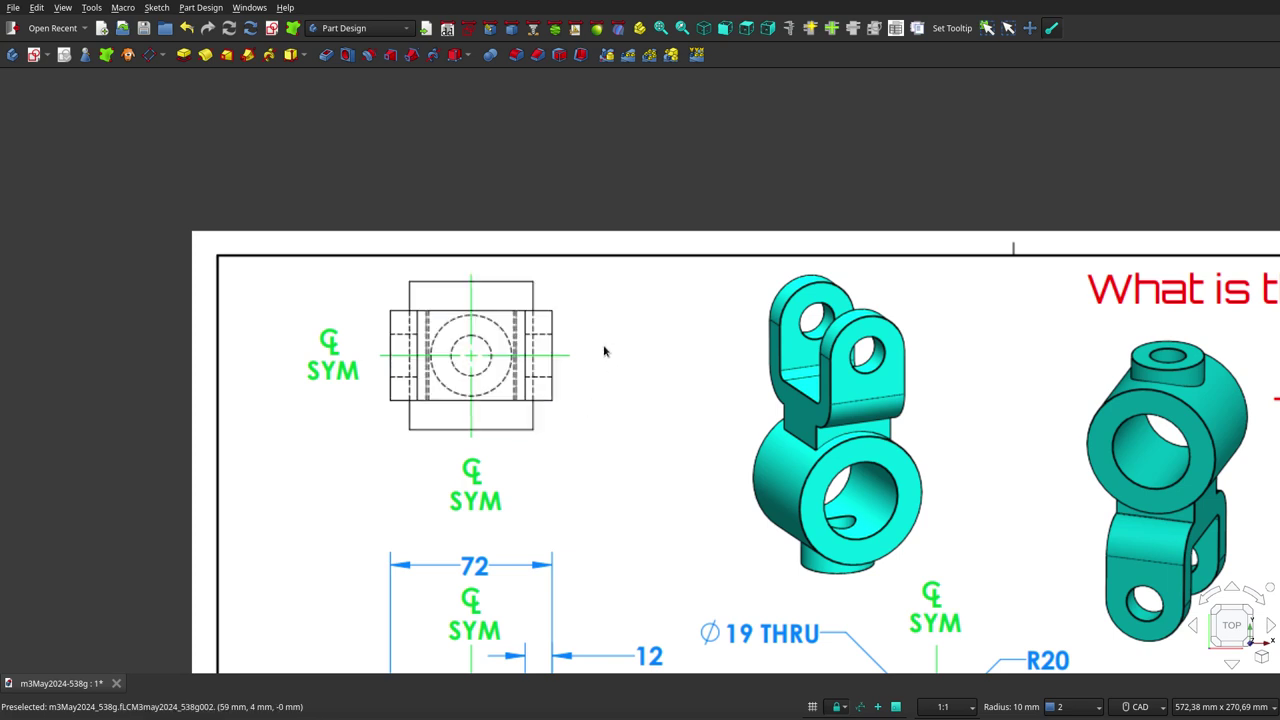
key(v)
key(1)
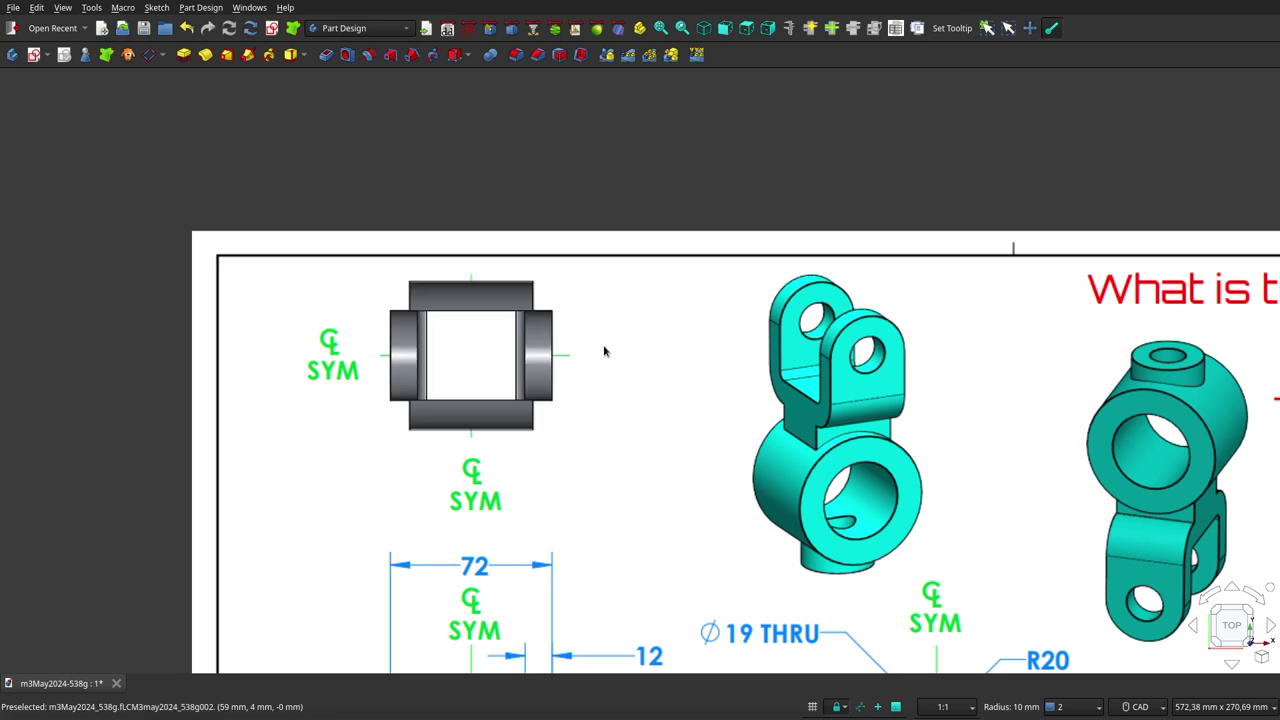
key(v)
key(3)
key(v)
key(1)
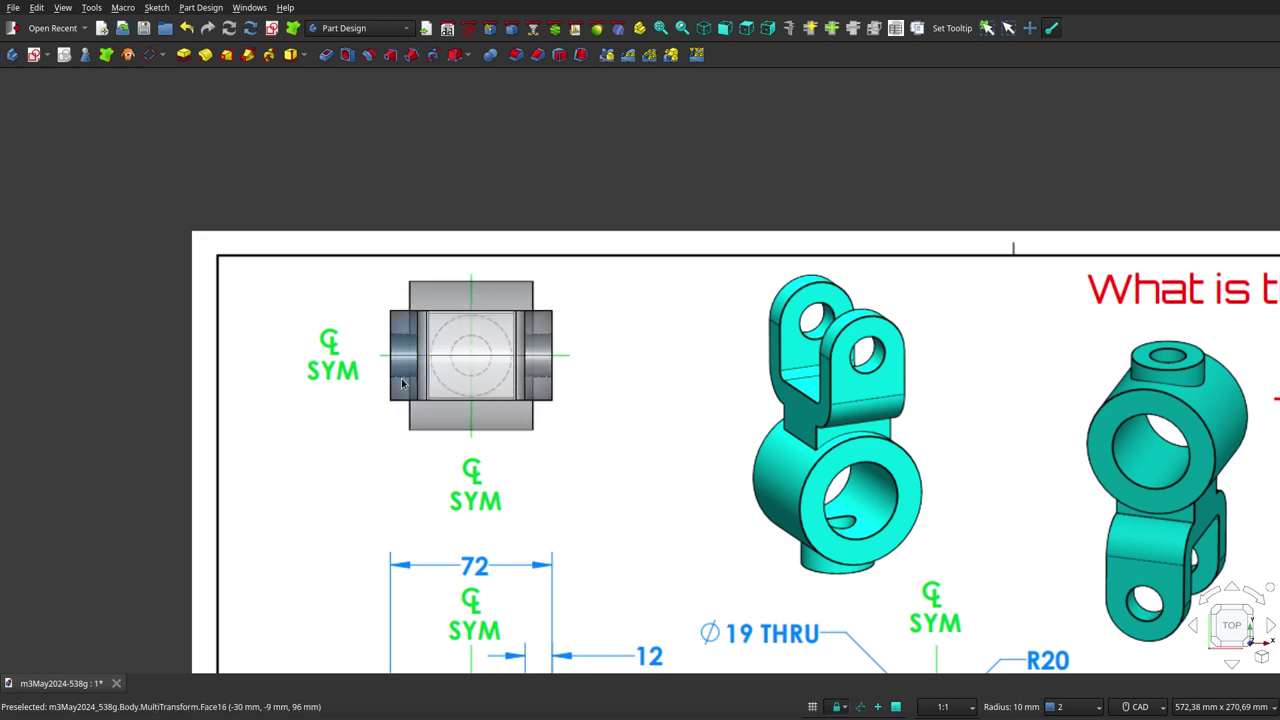
key(v)
key(3)
key(v)
key(1)
key(v)
key(3)
key(v)
key(1)
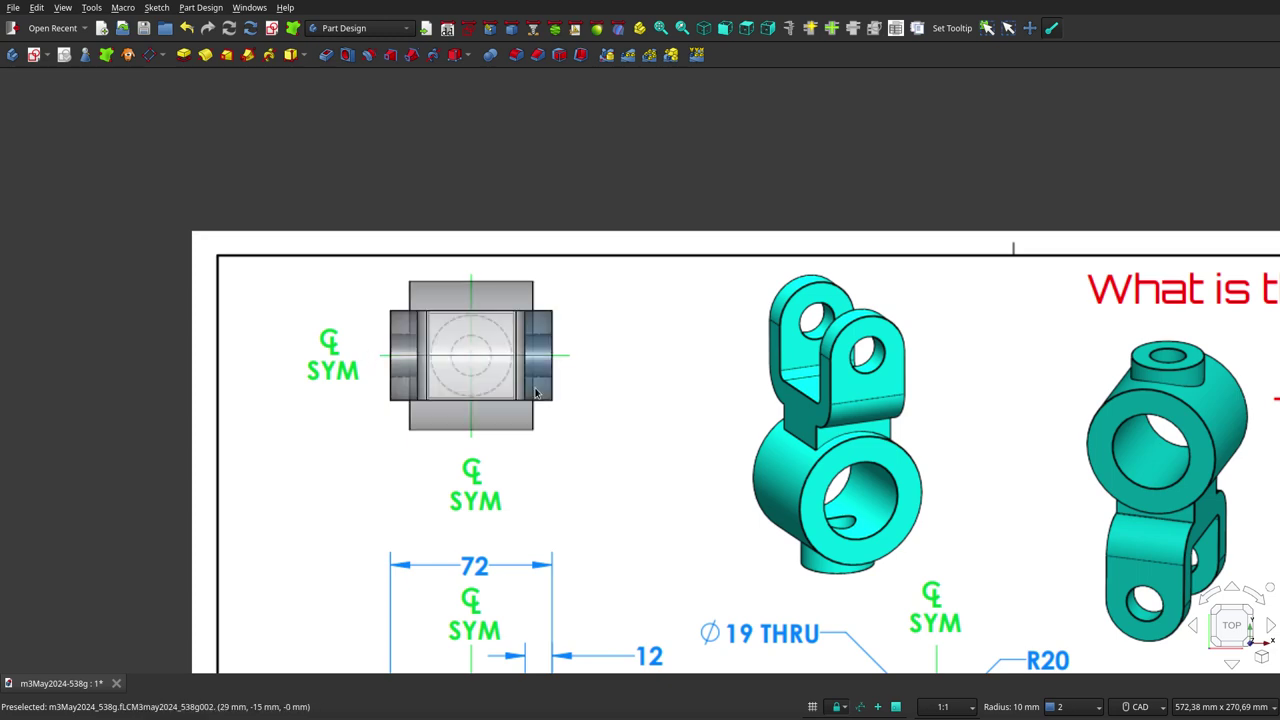
key(v)
key(3)
key(v)
key(1)
key(v)
key(3)
key(v)
key(1)
Step: Zoom out and turn to the right side view
scroll(535, 393, down, 1)
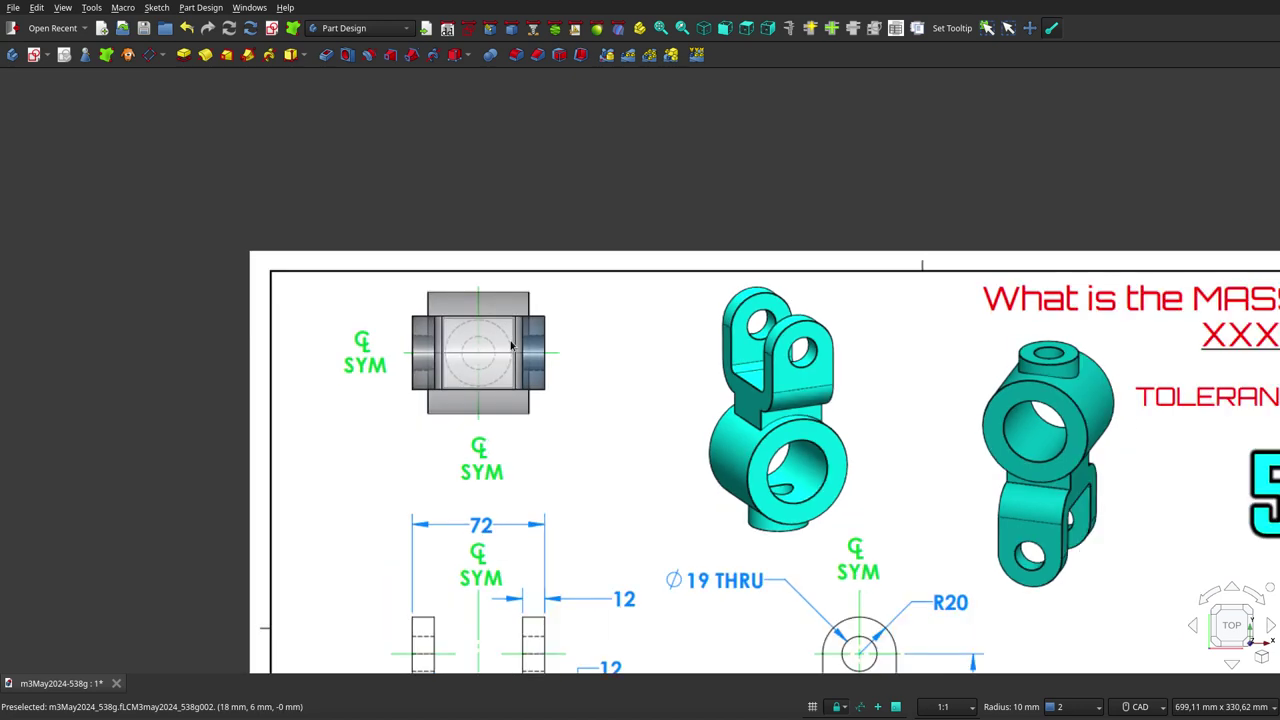
scroll(600, 460, down, 4)
scroll(686, 570, up, 2)
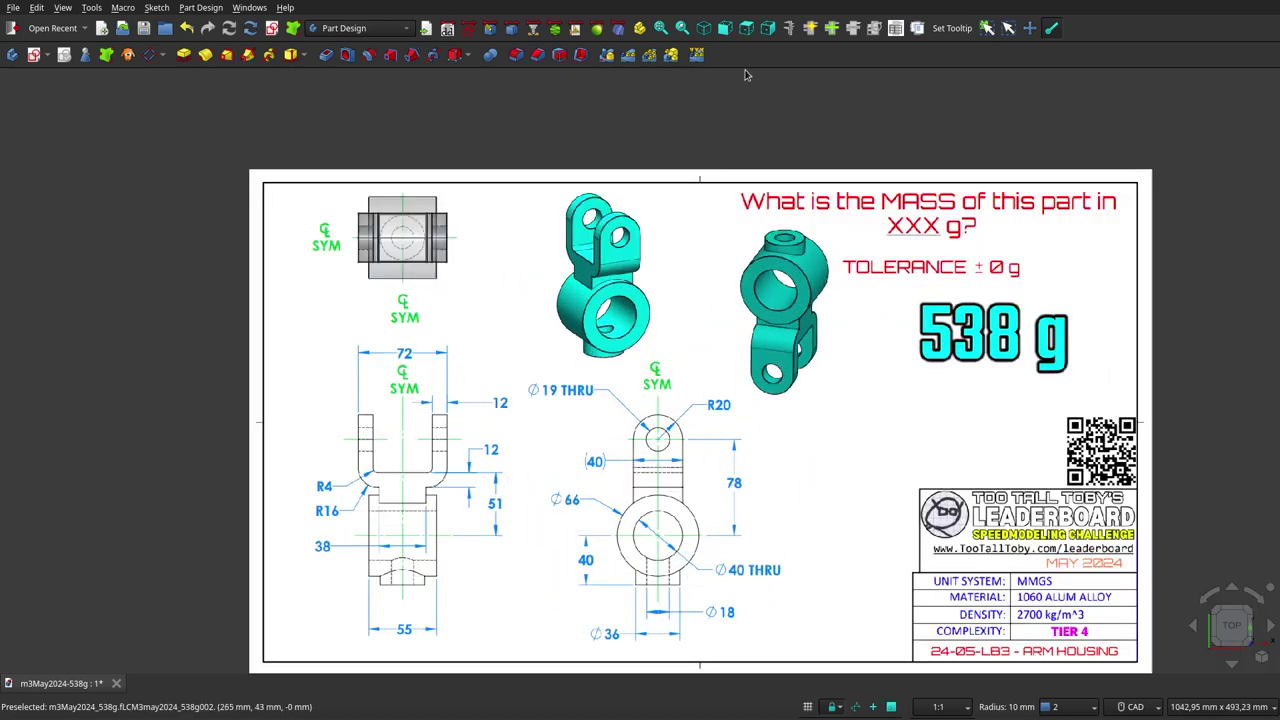
click(789, 28)
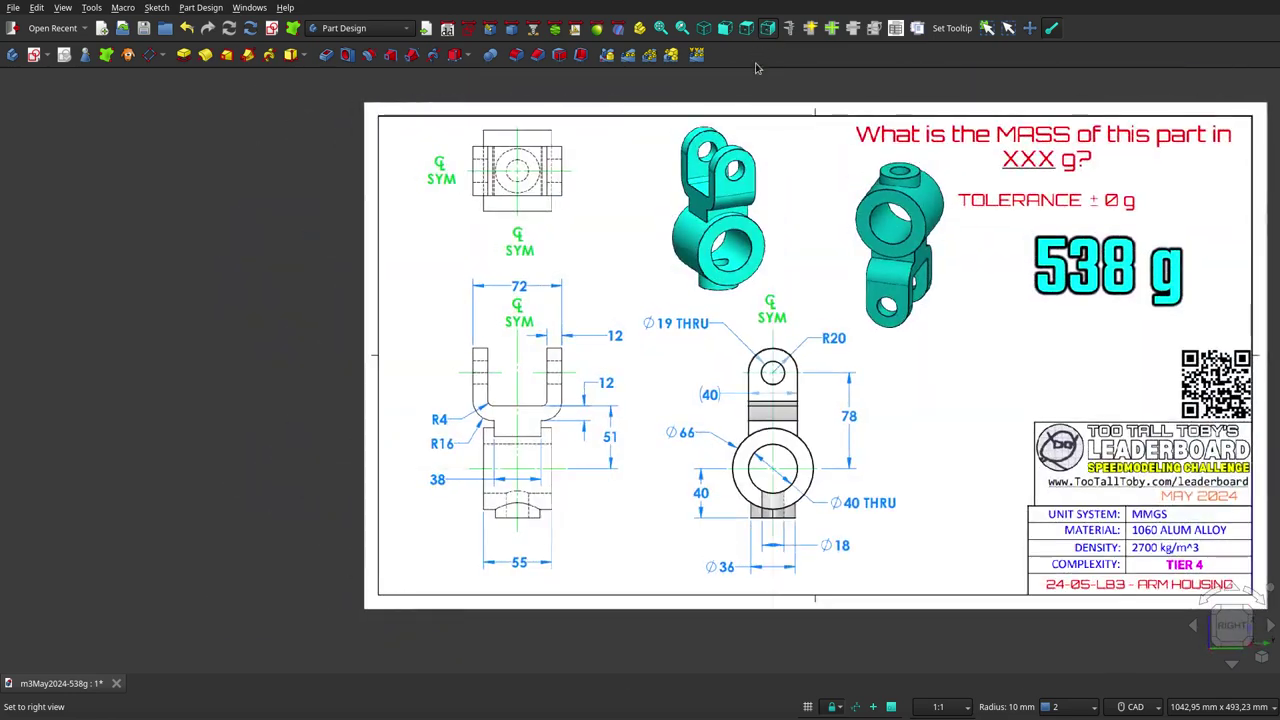
Step: Zoom in and alternate between see-through lines and shaded faces to check the side outline
scroll(825, 438, up, 3)
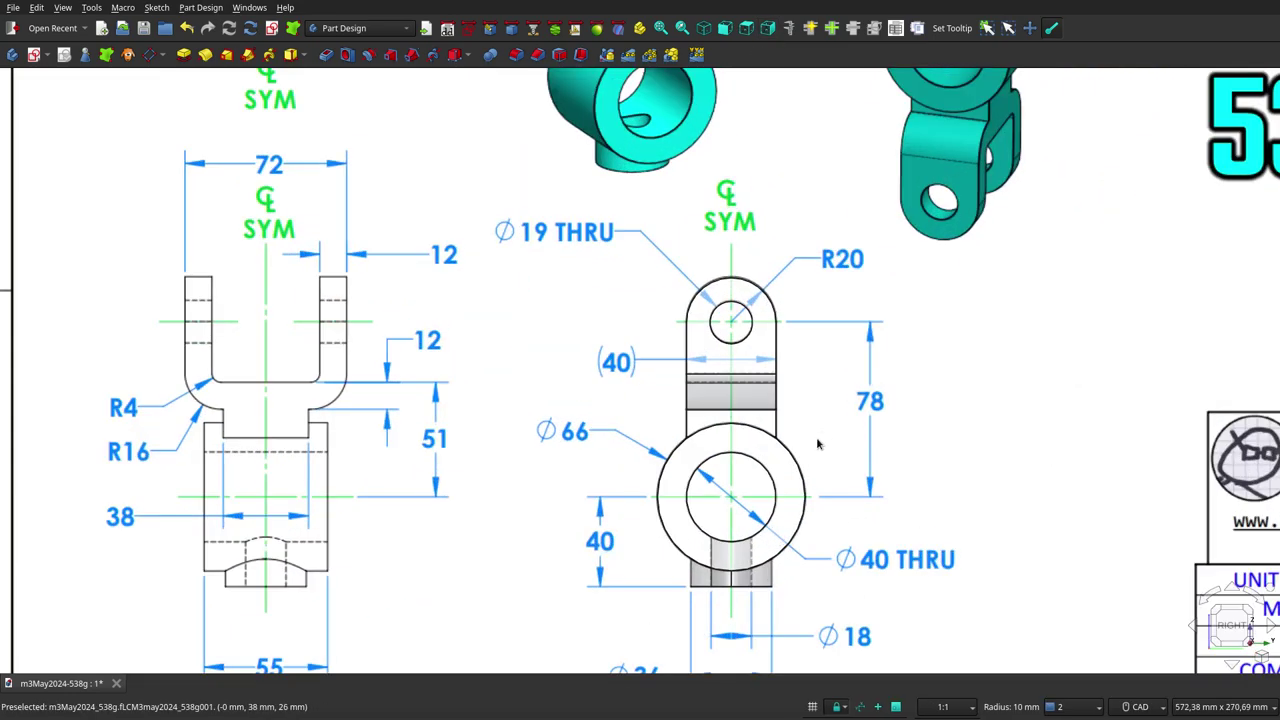
key(v)
key(3)
key(v)
key(1)
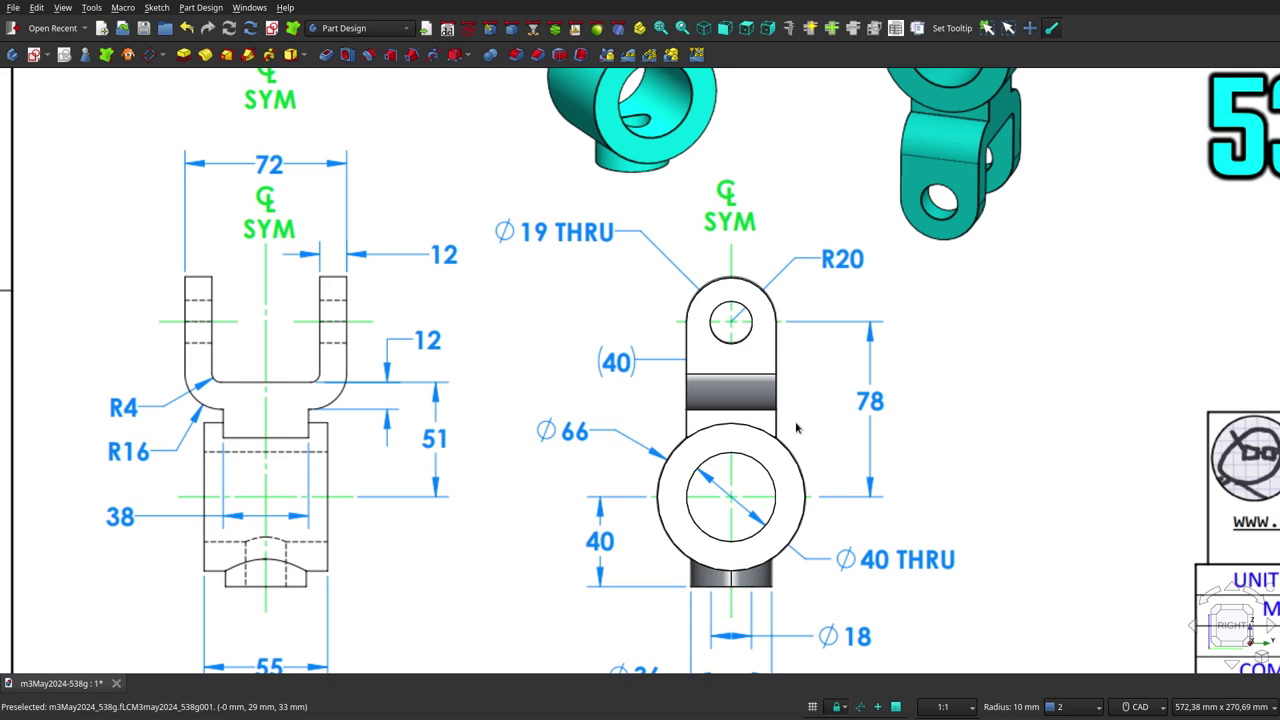
key(v)
key(3)
key(v)
key(1)
key(v)
key(3)
key(v)
key(1)
key(v)
key(3)
Step: Return the part to shaded display and fit everything in view
key(v)
key(1)
key(v)
key(f)
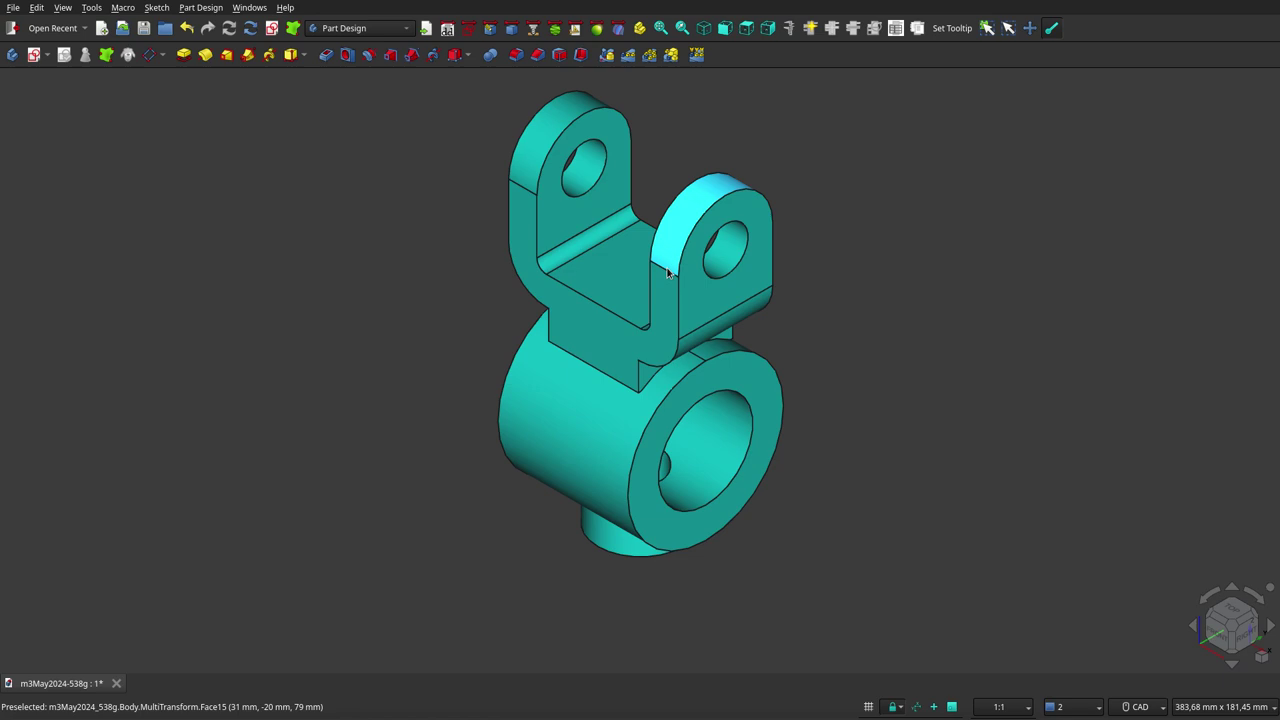
Step: Orbit to see the part's underside, then snap through the top and front views
mouse_move(646, 346)
middle_down()
mouse_move(689, 216)
mouse_move(643, 337)
mouse_move(514, 329)
mouse_move(543, 397)
mouse_move(577, 433)
mouse_move(677, 431)
mouse_move(834, 320)
mouse_move(963, 174)
mouse_move(825, 297)
mouse_move(677, 277)
mouse_move(457, 289)
mouse_move(674, 280)
middle_up()
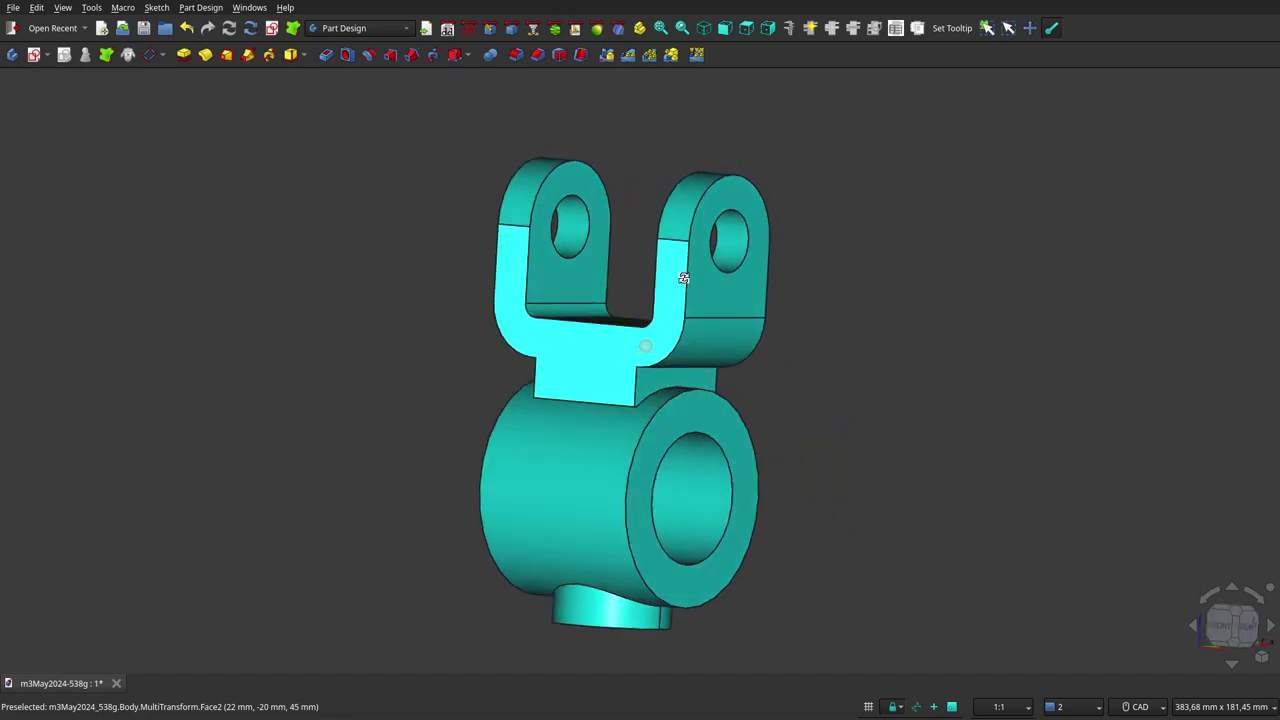
click(746, 33)
click(746, 30)
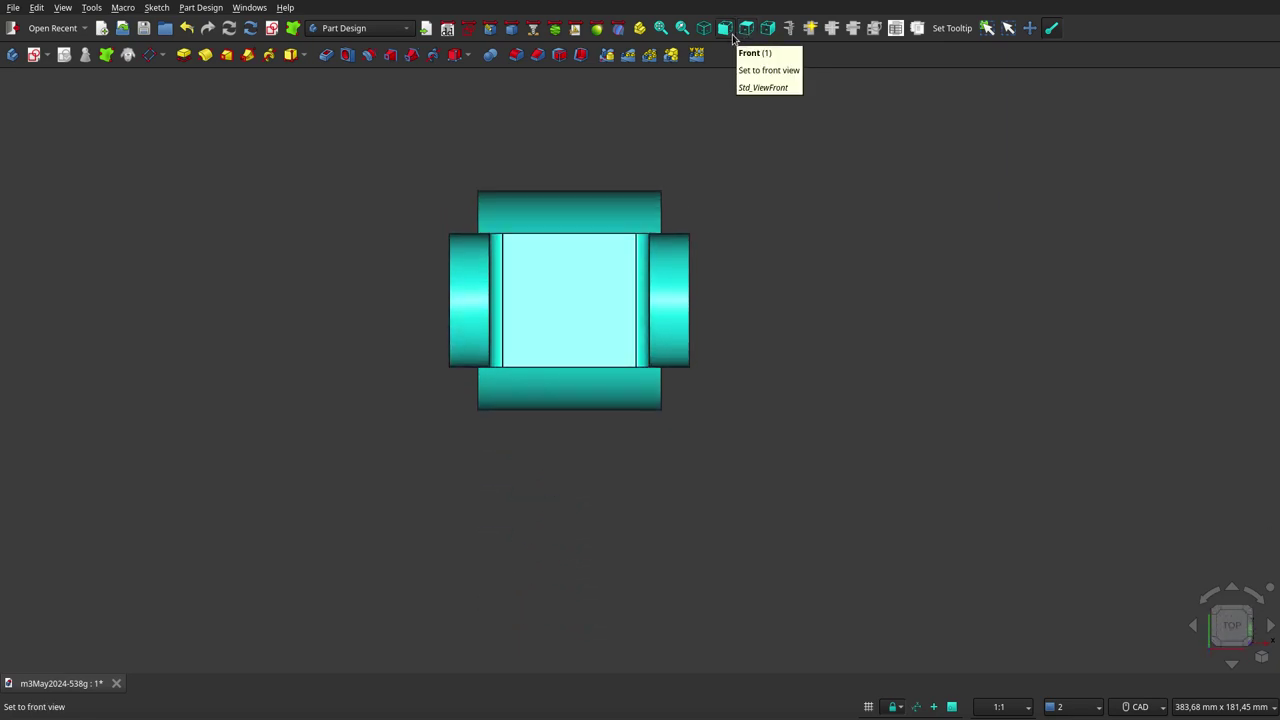
click(725, 30)
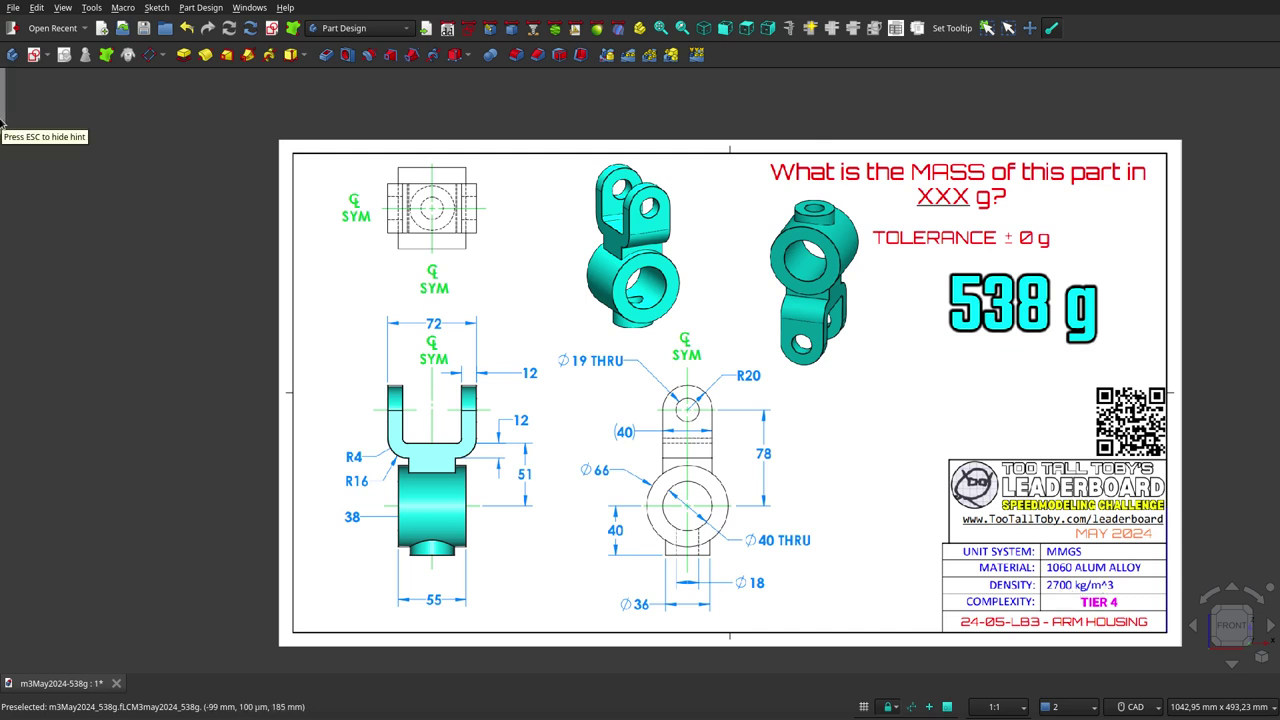
Step: Confirm the Body mass reads 538 g, hide the side panels, and show the part isometrically
click(65, 140)
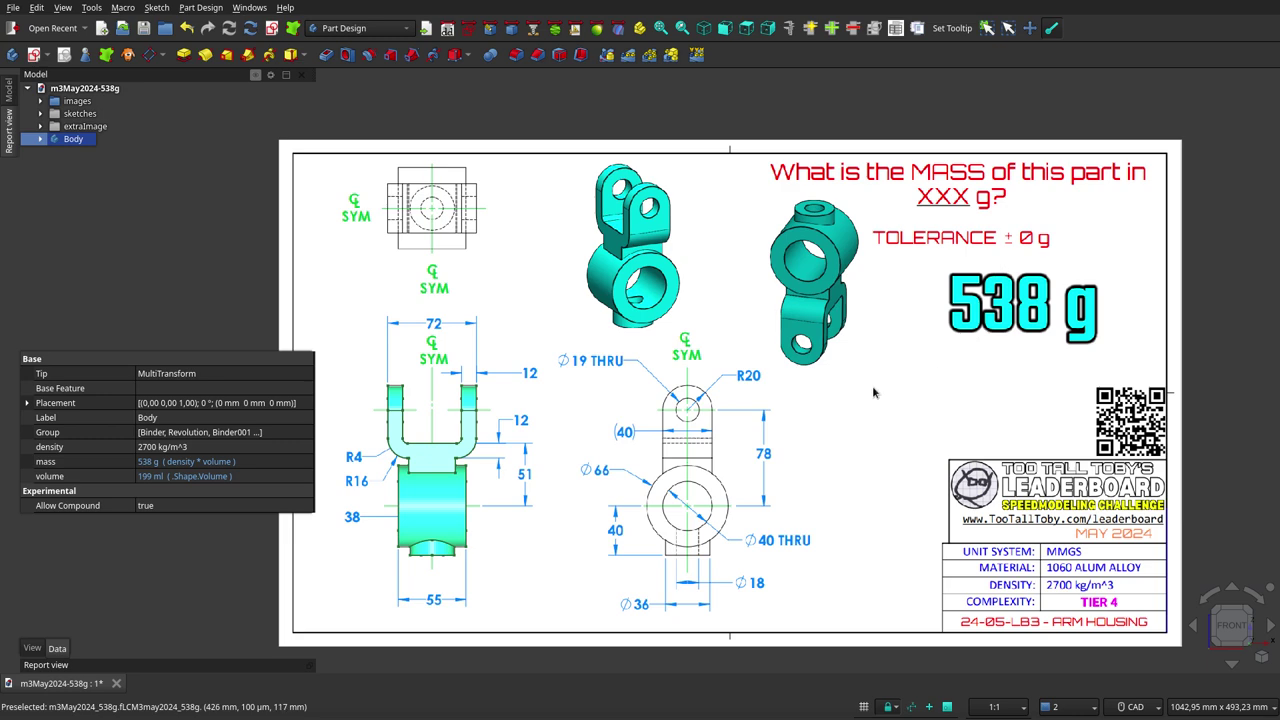
key(F4)
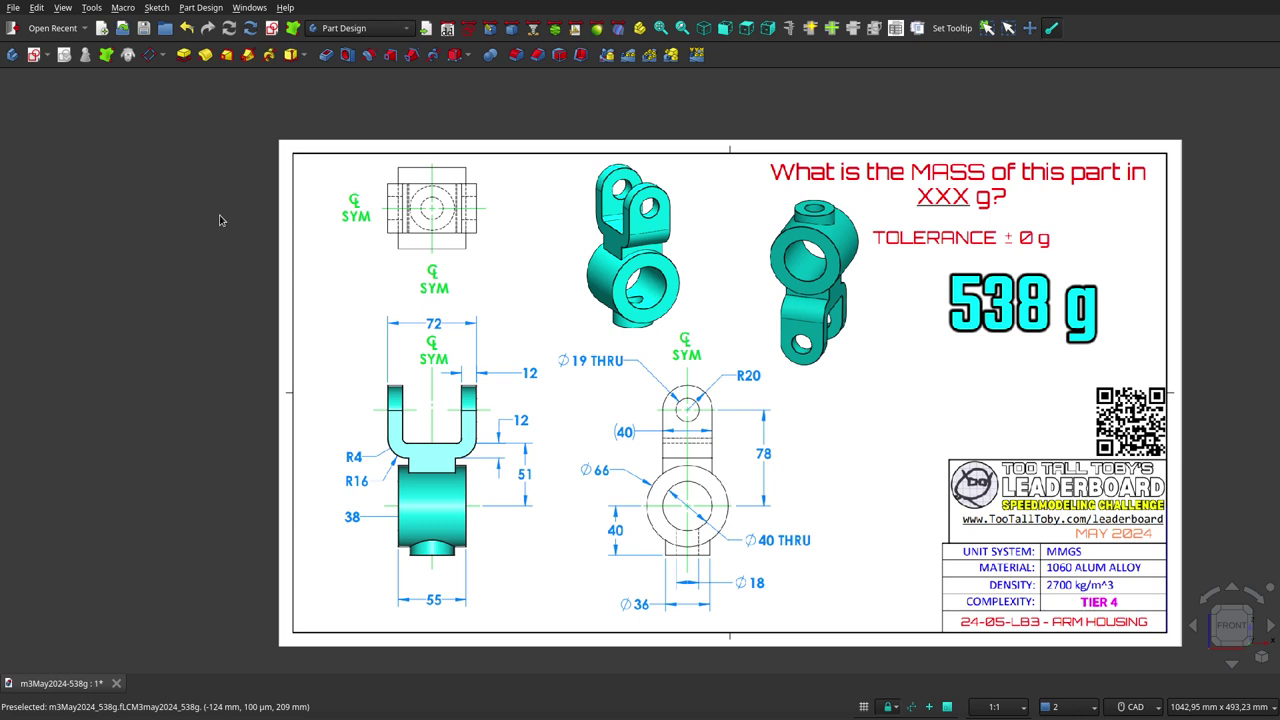
key(0)
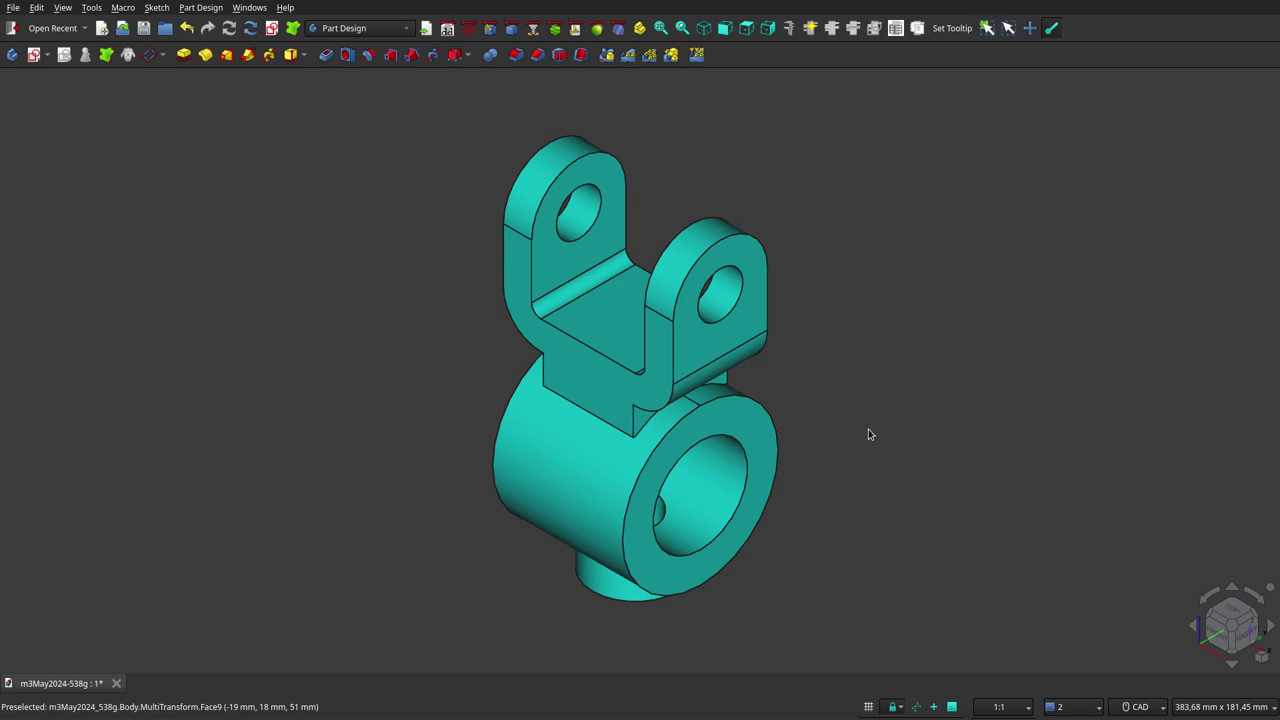
mouse_move(717, 466)
middle_down()
mouse_move(594, 423)
mouse_move(629, 377)
mouse_move(656, 294)
mouse_move(651, 194)
mouse_move(677, 183)
mouse_move(749, 206)
mouse_move(797, 321)
mouse_move(717, 394)
mouse_move(370, 404)
mouse_move(369, 443)
mouse_move(471, 449)
mouse_move(517, 429)
mouse_move(551, 340)
middle_up()
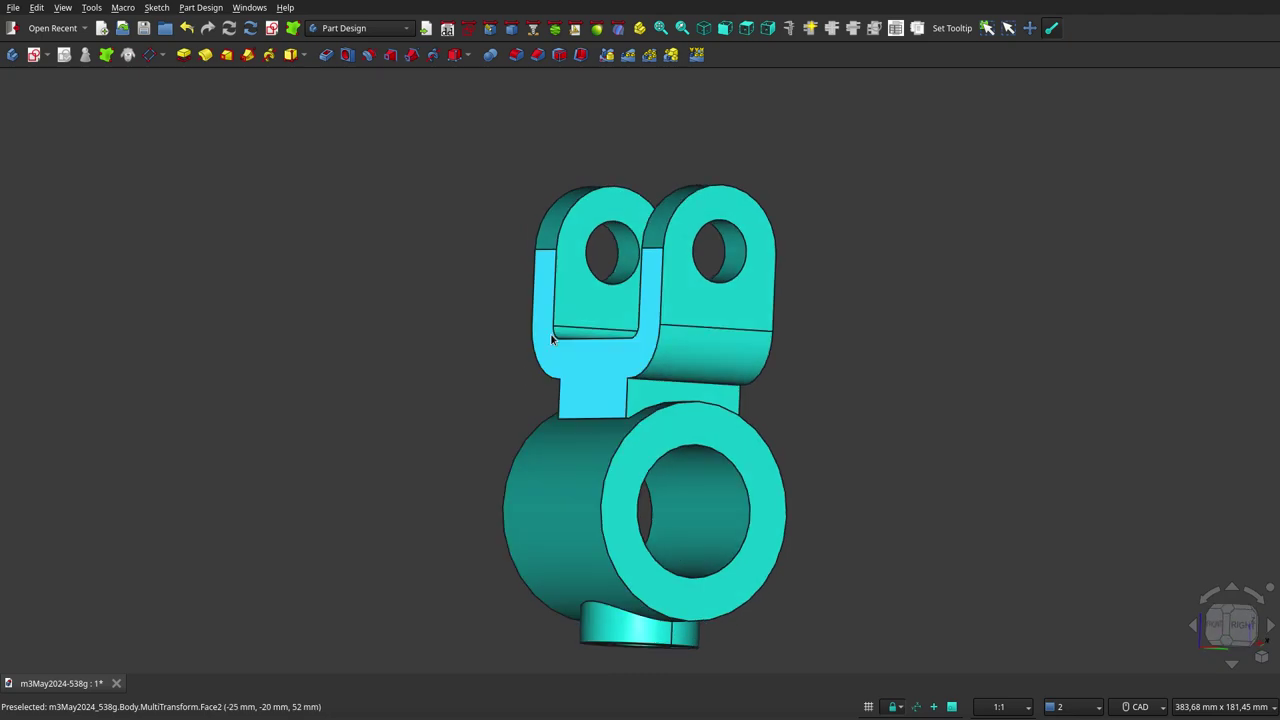
scroll(716, 387, down, 2)
scroll(600, 241, up, 2)
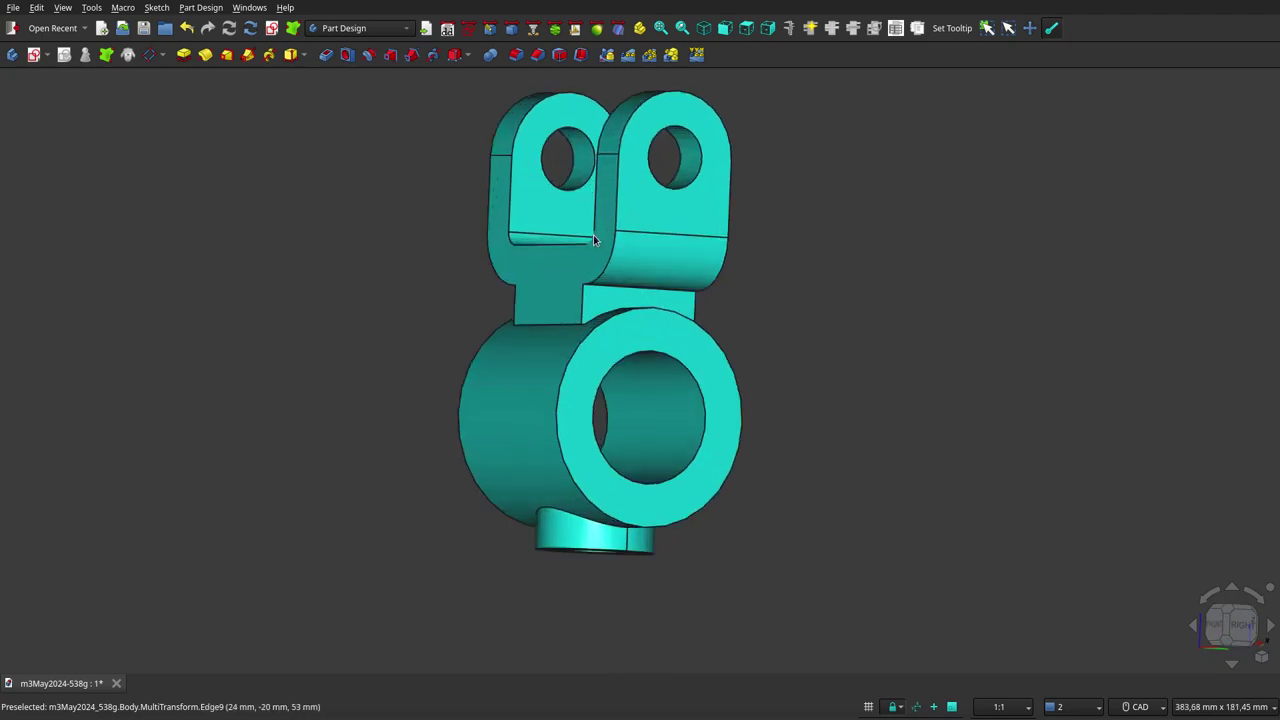
click(704, 29)
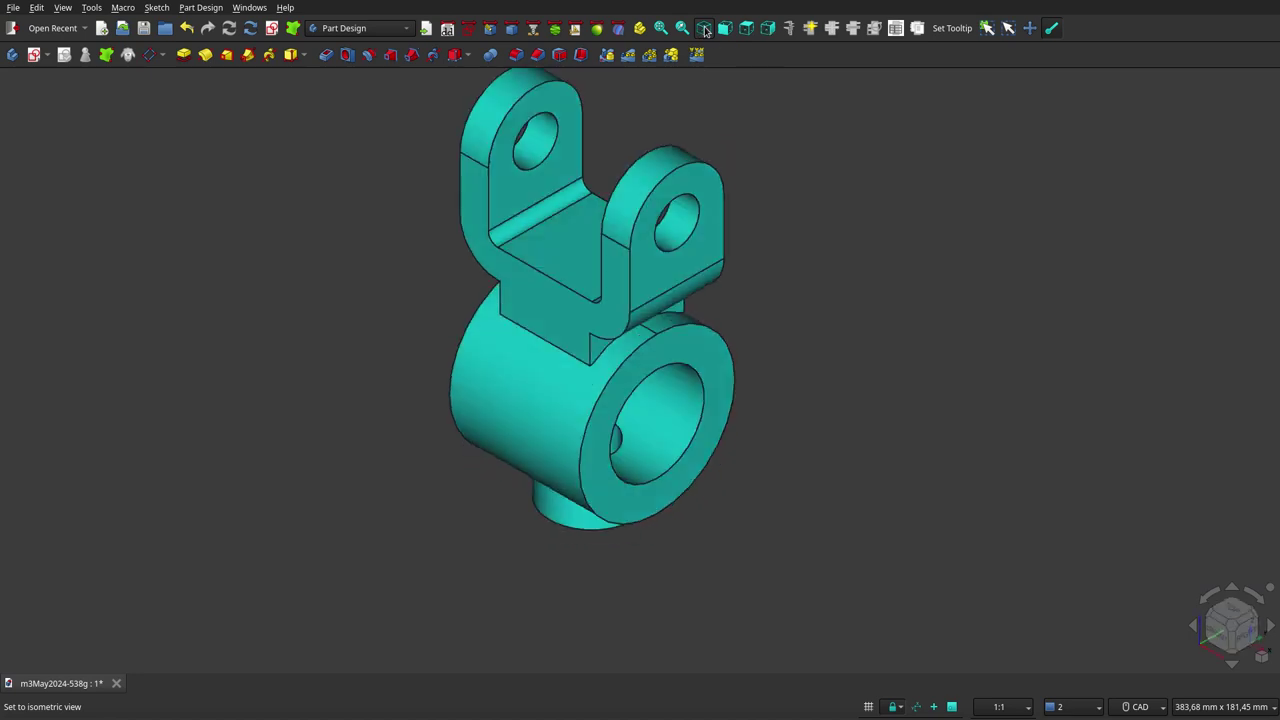
click(725, 28)
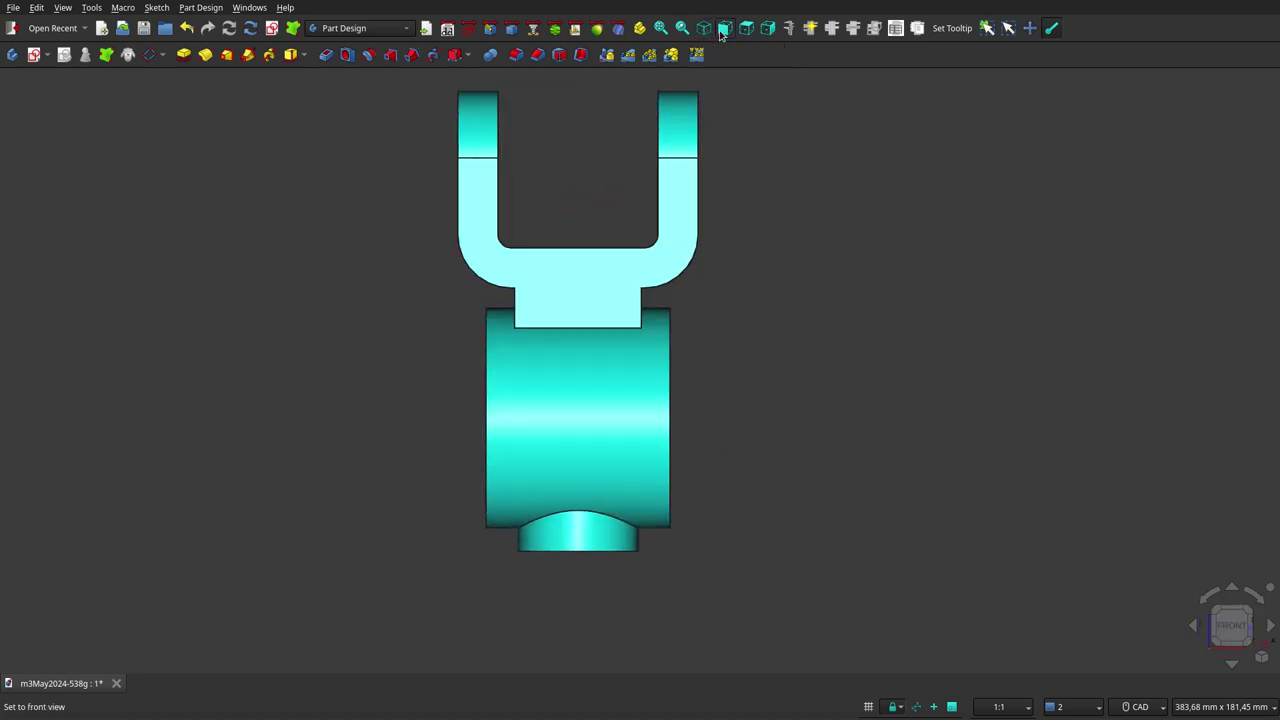
click(748, 30)
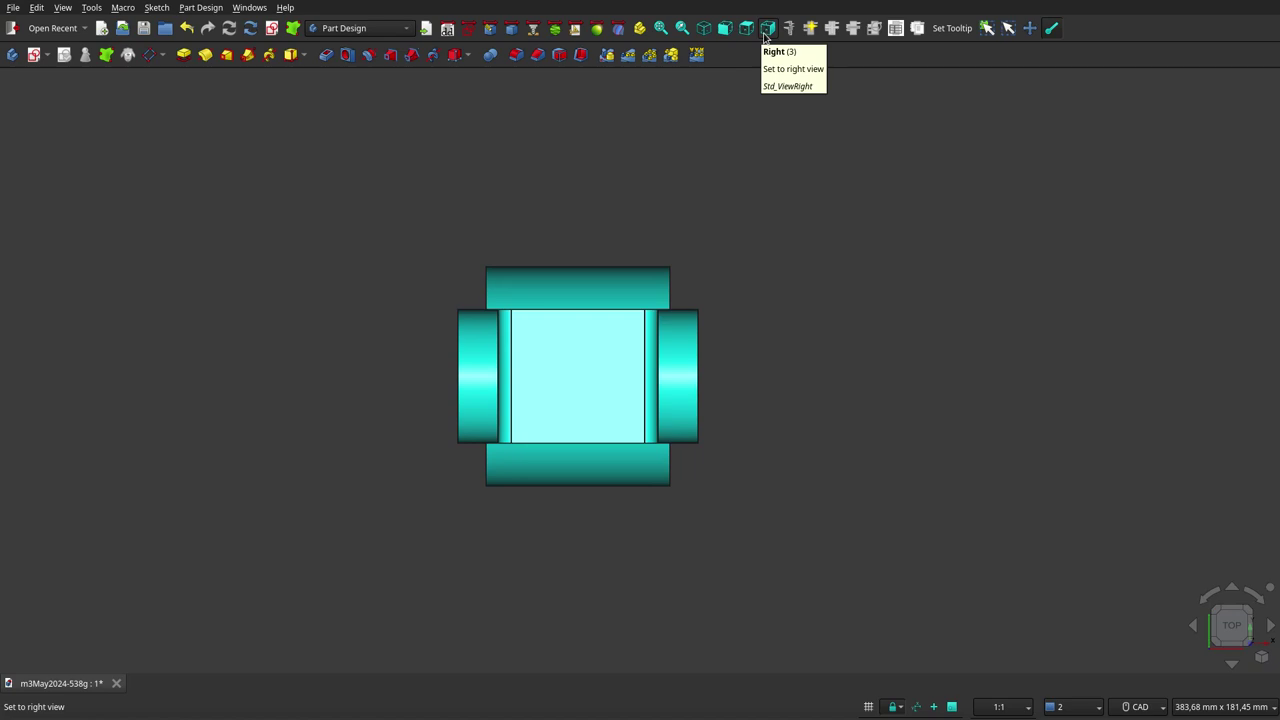
click(767, 28)
click(725, 28)
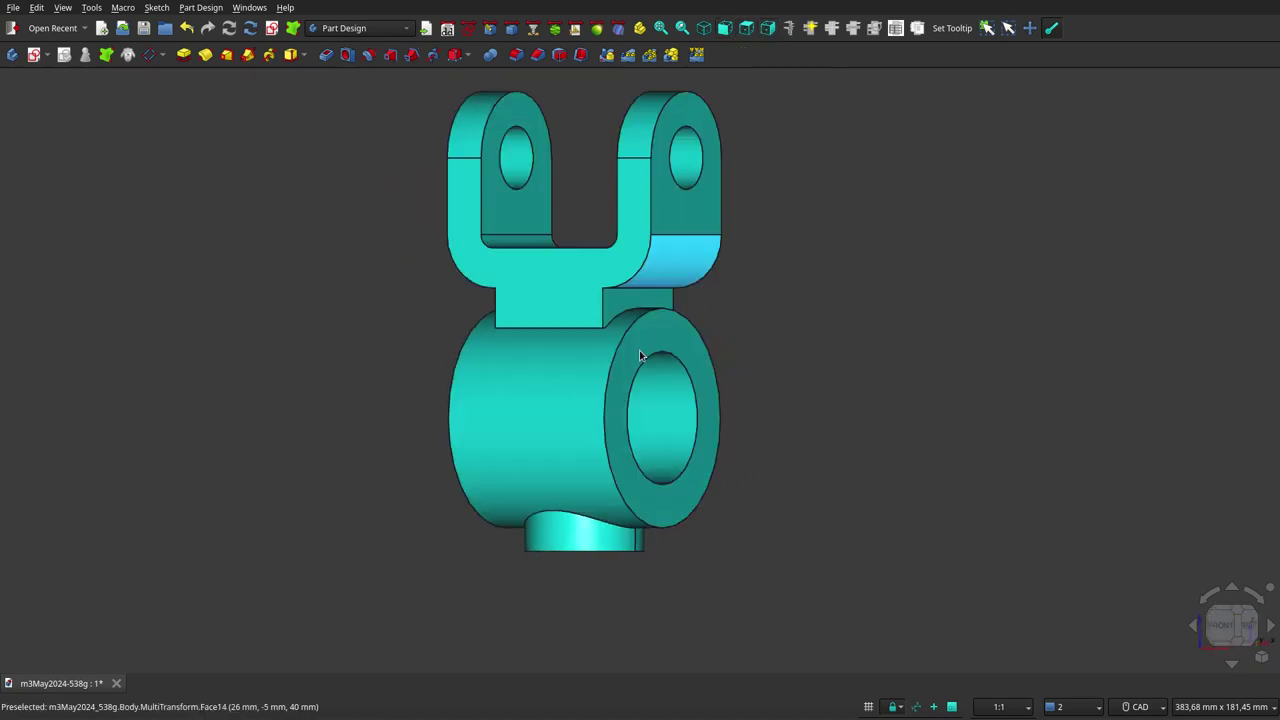
scroll(623, 383, up, 3)
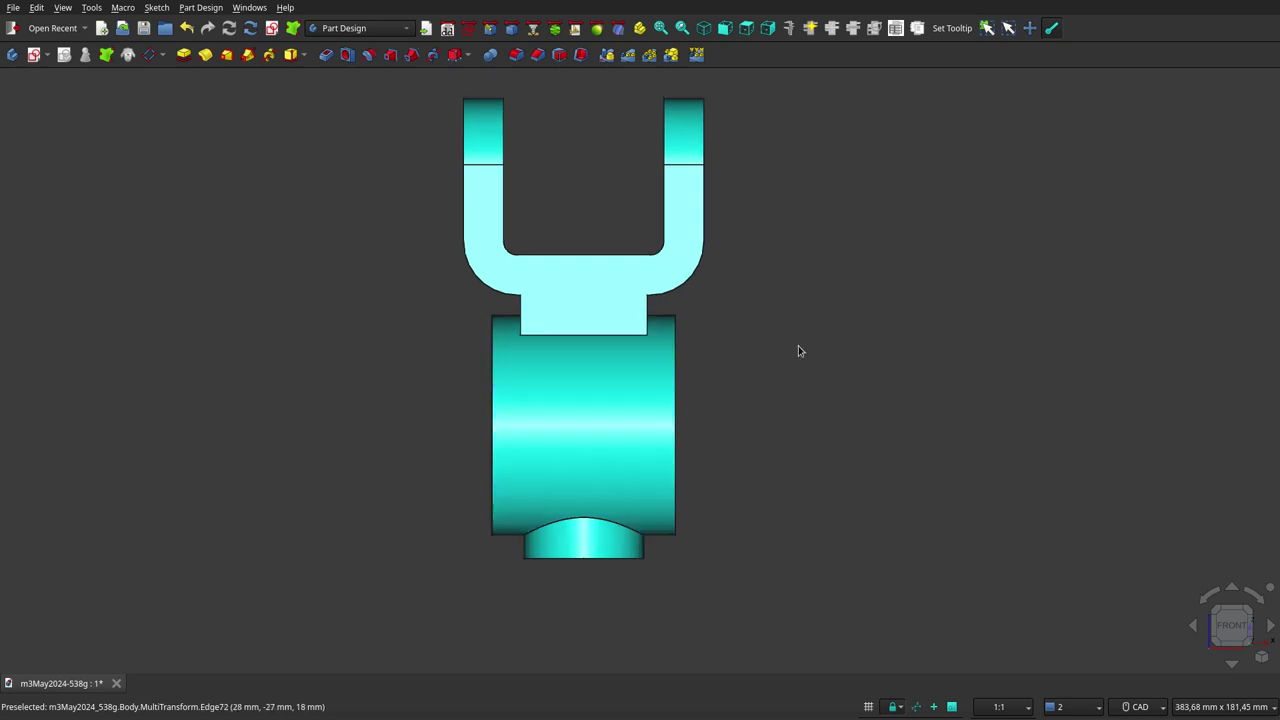
mouse_move(798, 350)
middle_down()
mouse_move(541, 312)
mouse_move(560, 206)
mouse_move(586, 171)
mouse_move(609, 183)
mouse_move(960, 197)
mouse_move(974, 243)
mouse_move(957, 349)
mouse_move(908, 389)
mouse_move(563, 351)
mouse_move(628, 378)
mouse_move(763, 394)
mouse_move(851, 377)
mouse_move(895, 299)
mouse_move(754, 123)
mouse_move(729, 174)
mouse_move(709, 298)
mouse_move(726, 334)
mouse_move(717, 394)
mouse_move(694, 429)
mouse_move(677, 428)
mouse_move(674, 497)
mouse_move(714, 500)
middle_up()
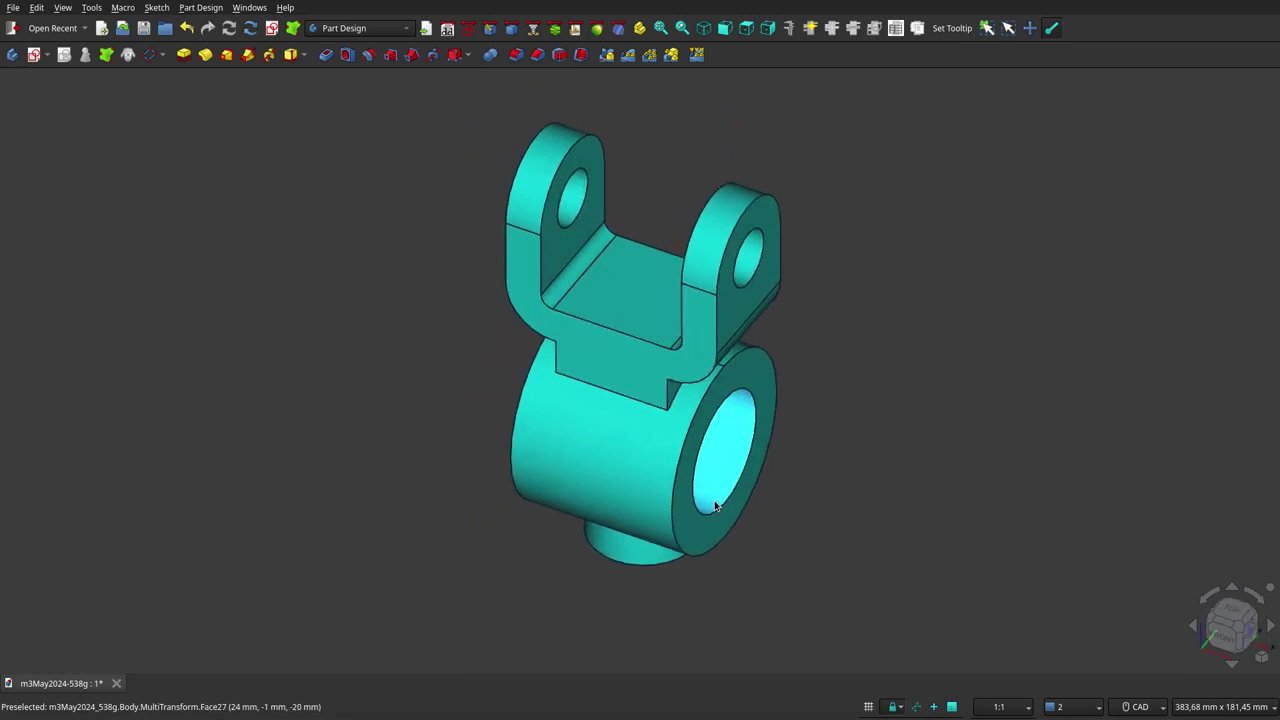